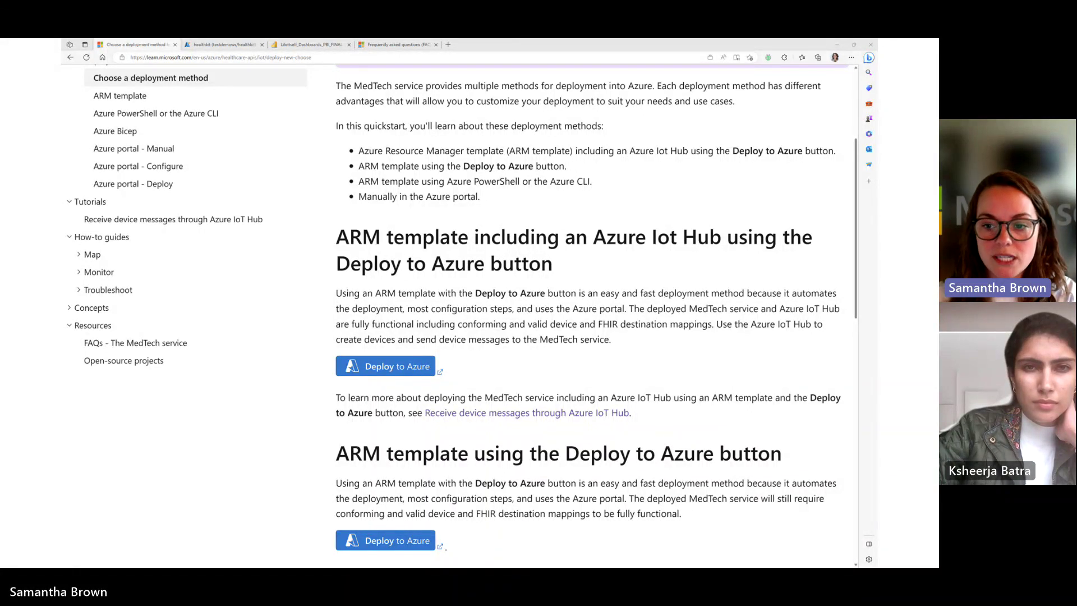
Bring up the healthkit MedTech service Overview with its empty traffic, error and latency charts
key(alt+Tab)
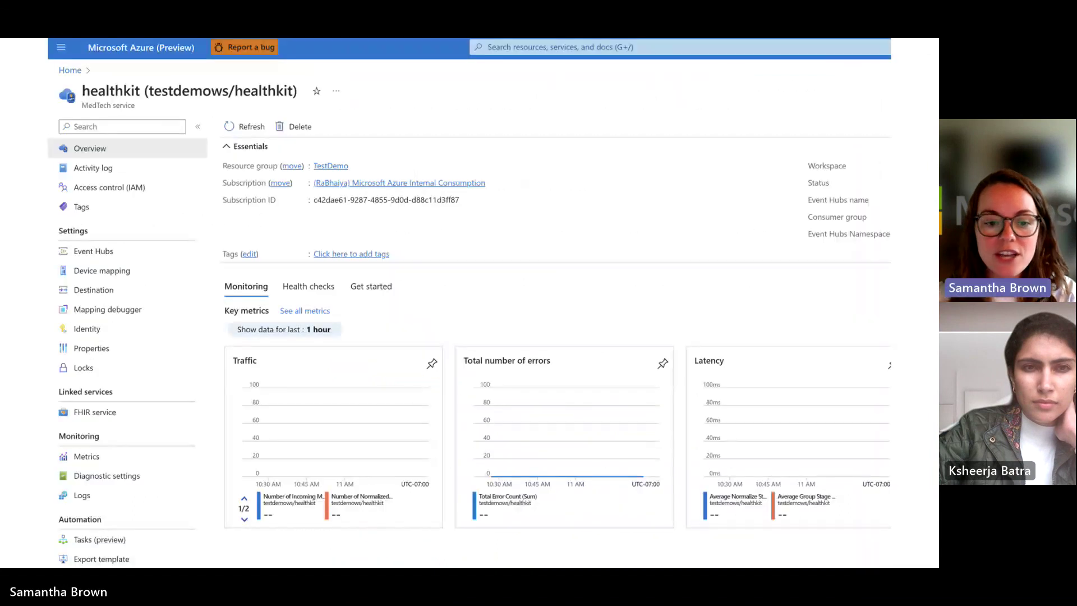